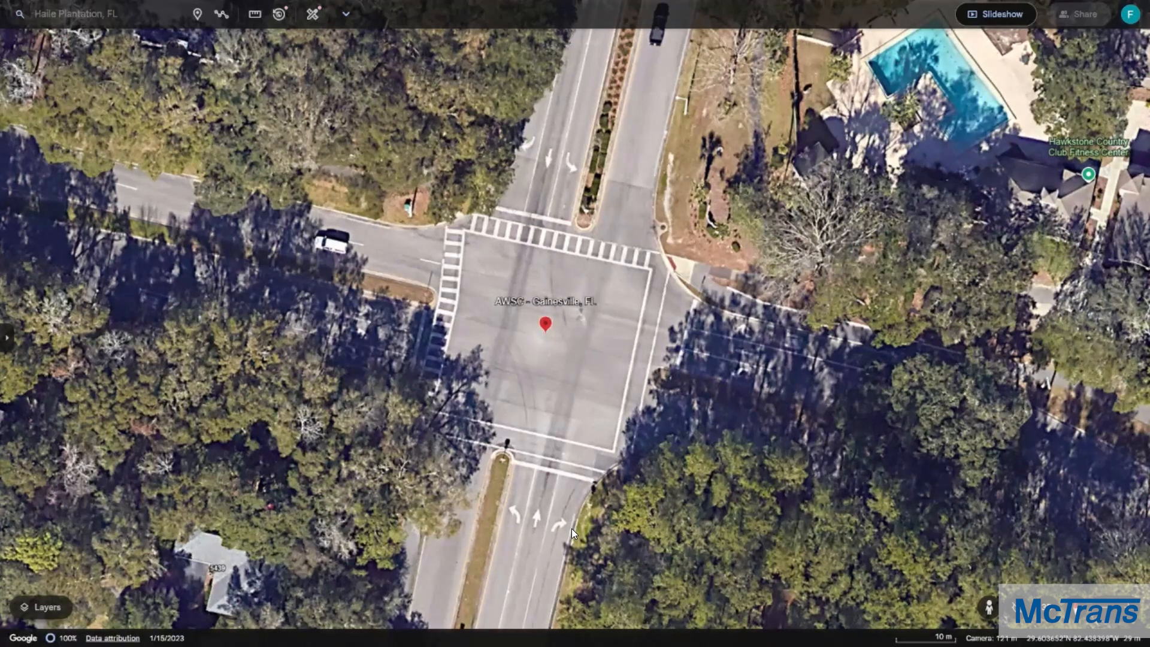
# Examine the lane markings on each approach of the AWSC - Gainesville, FL intersection in the satellite imagery.
pyautogui.scroll(3, 362, 338)
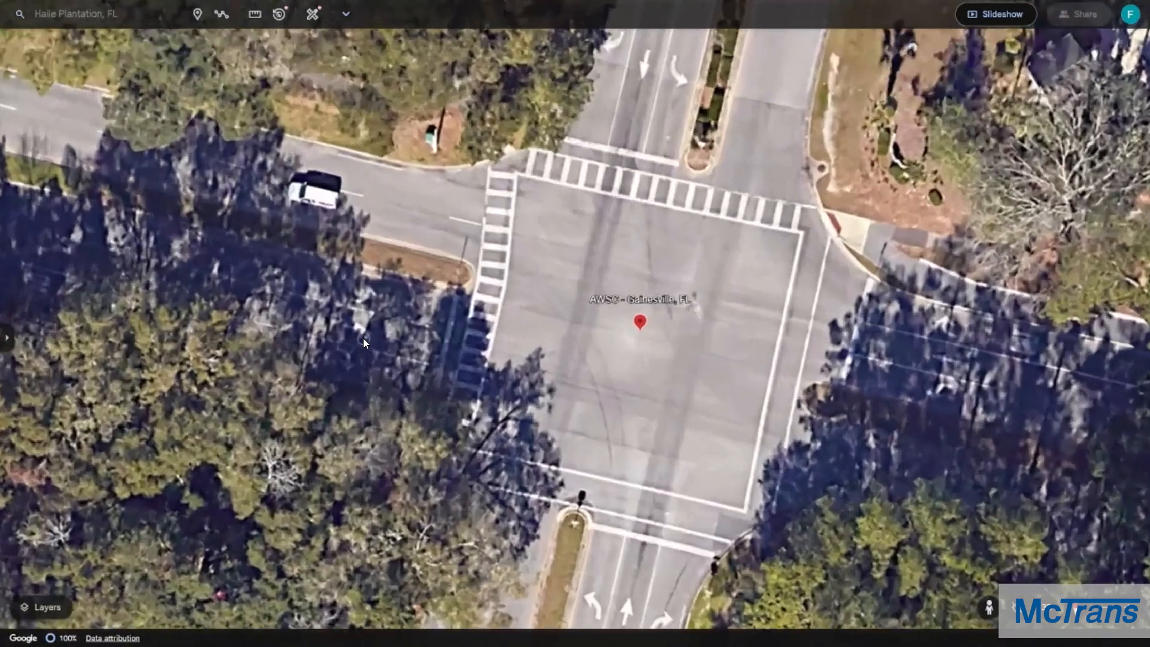
pyautogui.scroll(-5, 366, 353)
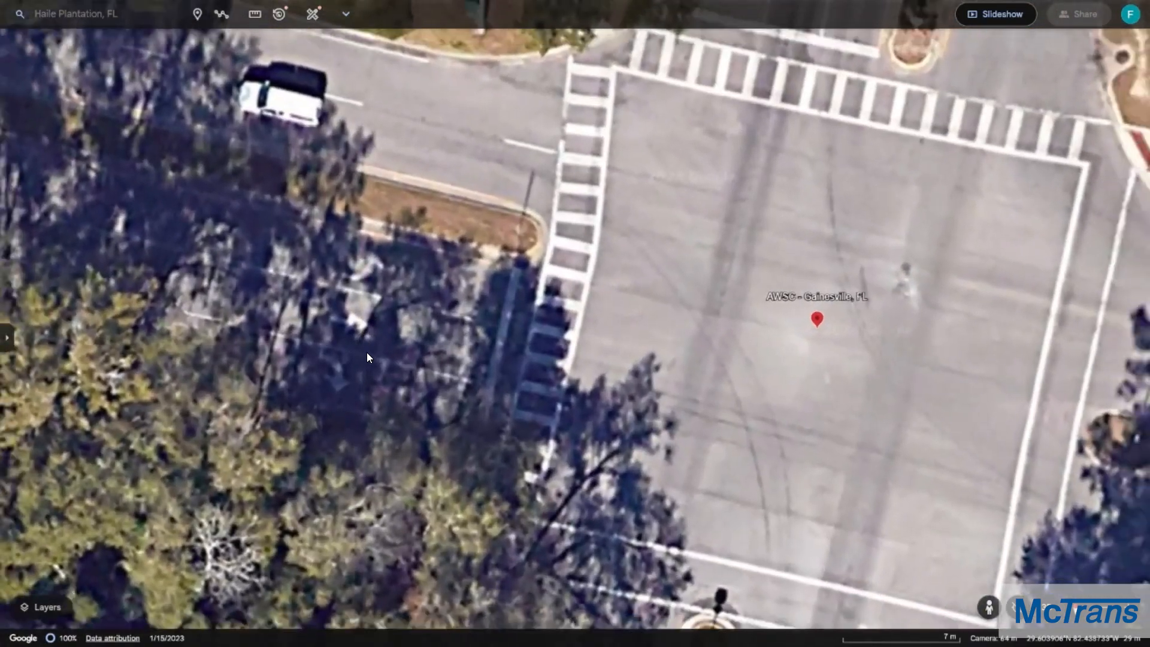
pyautogui.scroll(3, 706, 350)
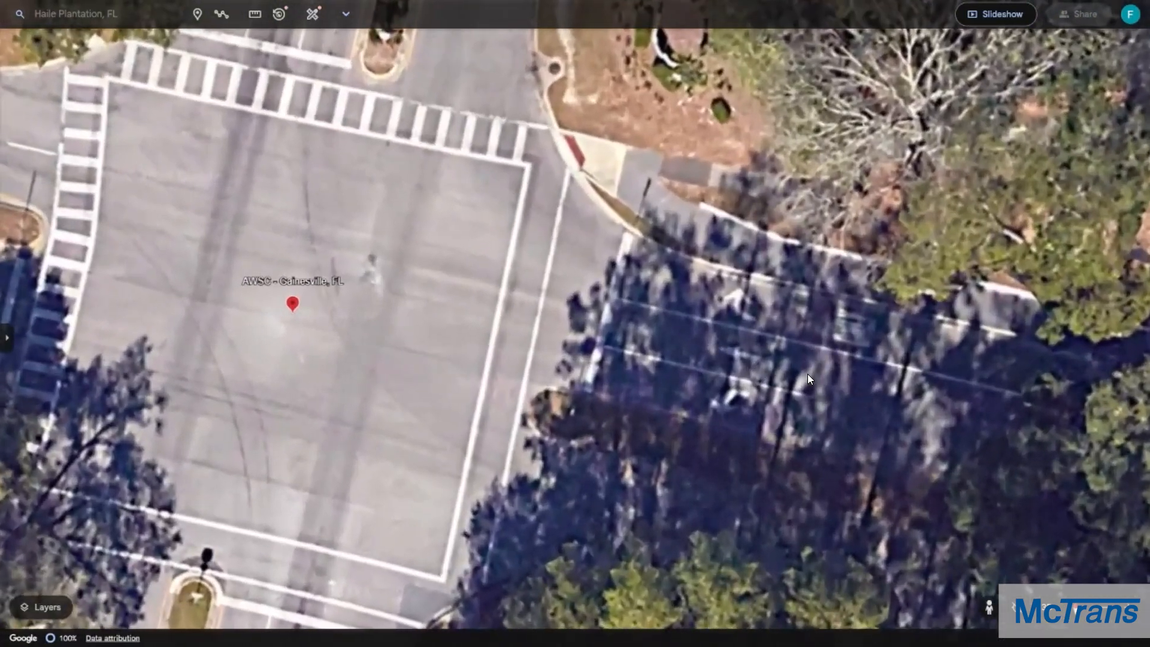
pyautogui.scroll(2, 780, 368)
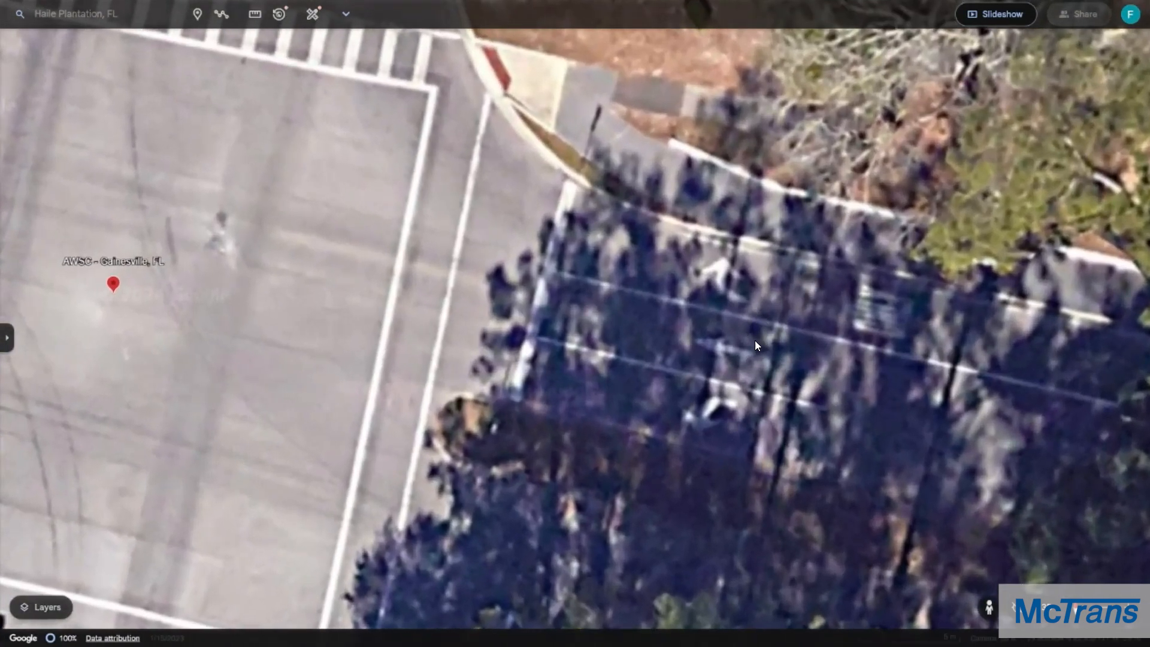
pyautogui.scroll(-3, 722, 338)
pyautogui.moveTo(489, 370); pyautogui.dragTo(475, 350)
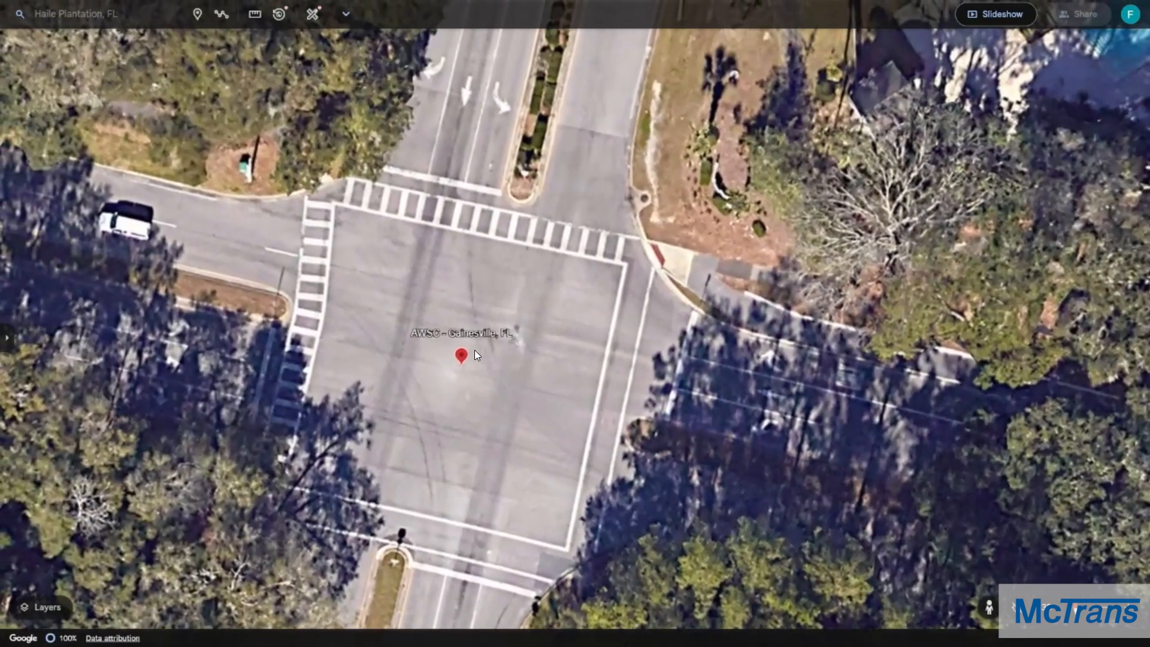
pyautogui.scroll(-3, 475, 350)
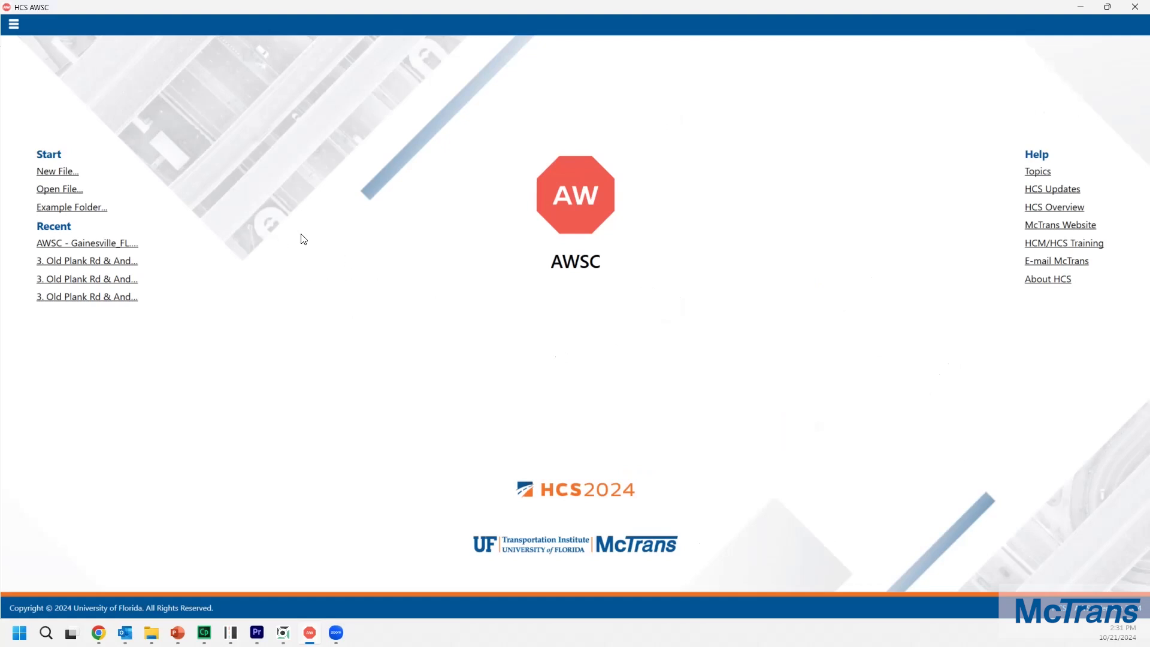
# Create a new AWSC file in HCS and give the northbound approach exclusive left, through and right lanes.
pyautogui.click(65, 177)
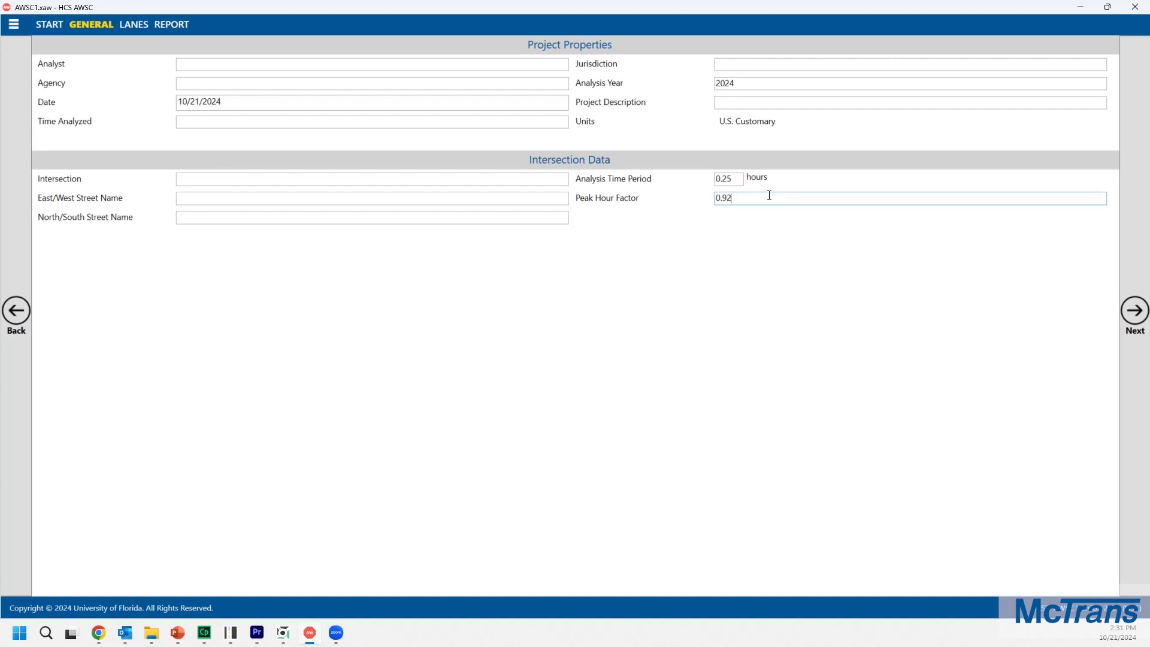
pyautogui.click(139, 24)
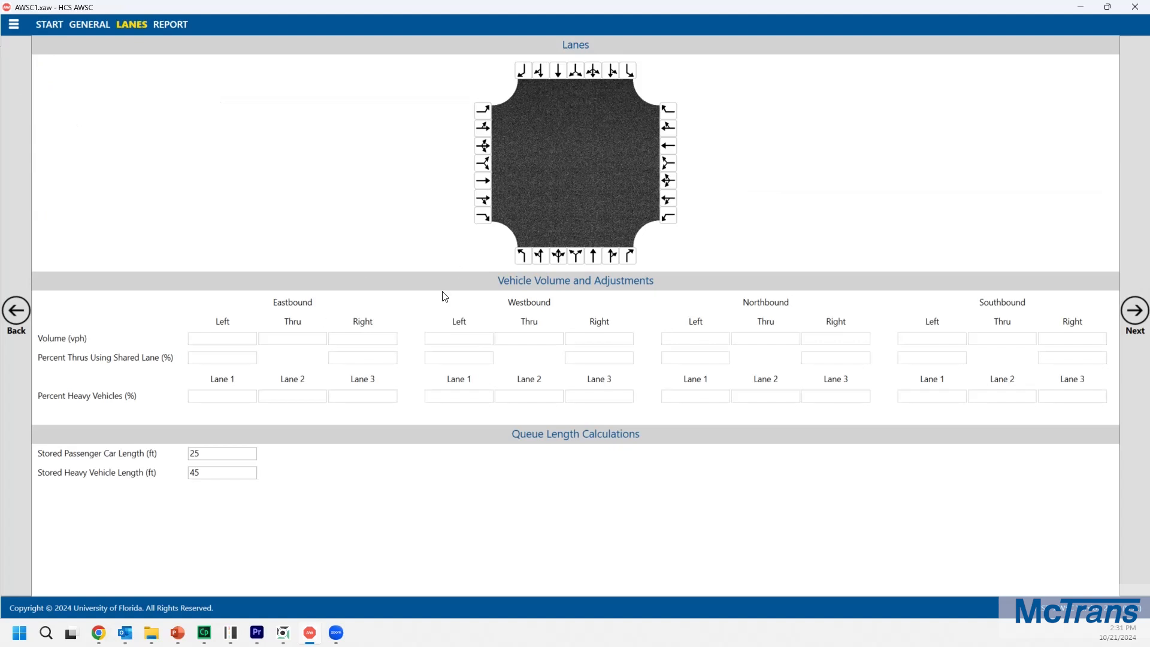
pyautogui.click(523, 257)
pyautogui.click(593, 256)
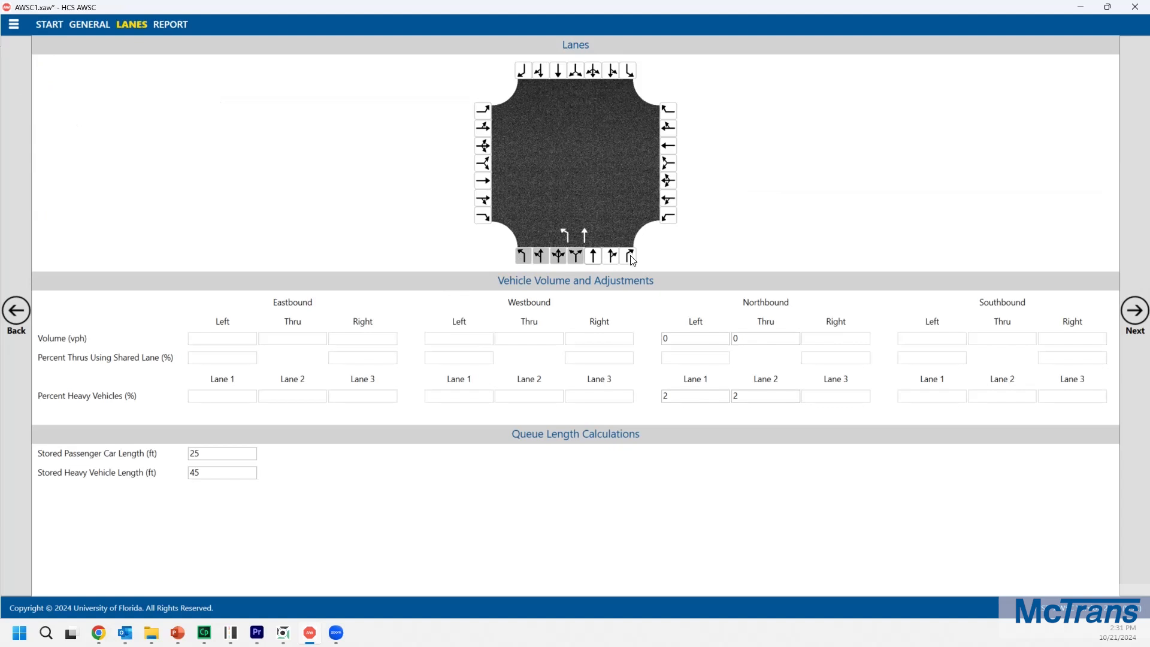
pyautogui.click(632, 256)
# Add exclusive left, through and right lanes to the westbound, southbound and eastbound approaches.
pyautogui.click(670, 219)
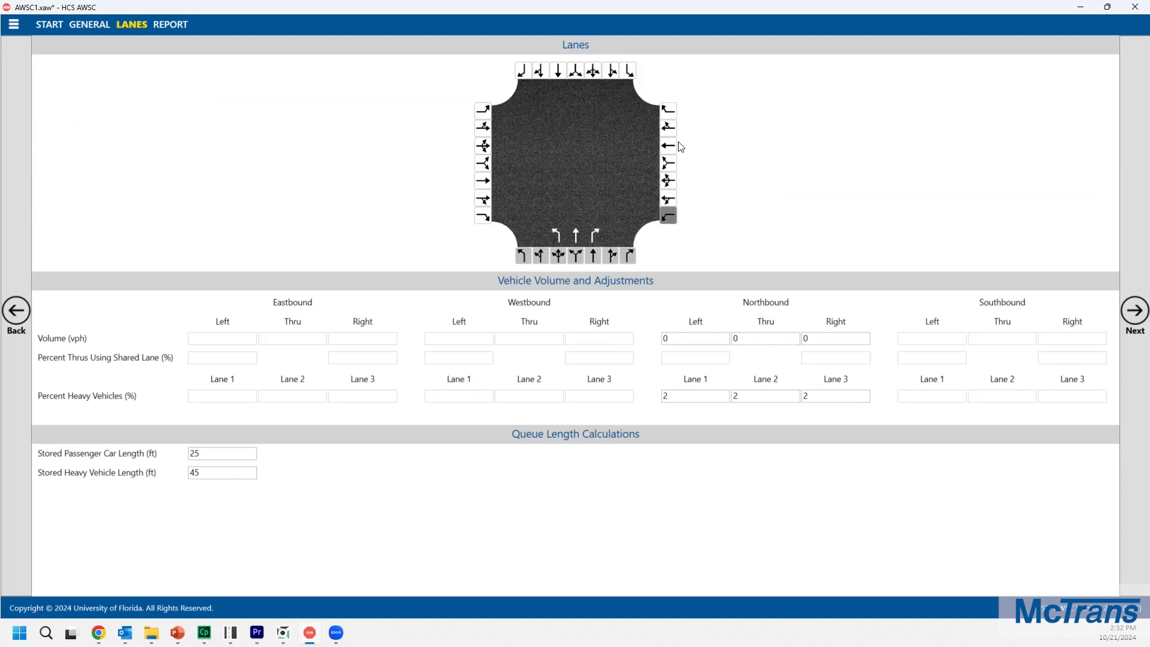
pyautogui.click(669, 110)
pyautogui.click(629, 71)
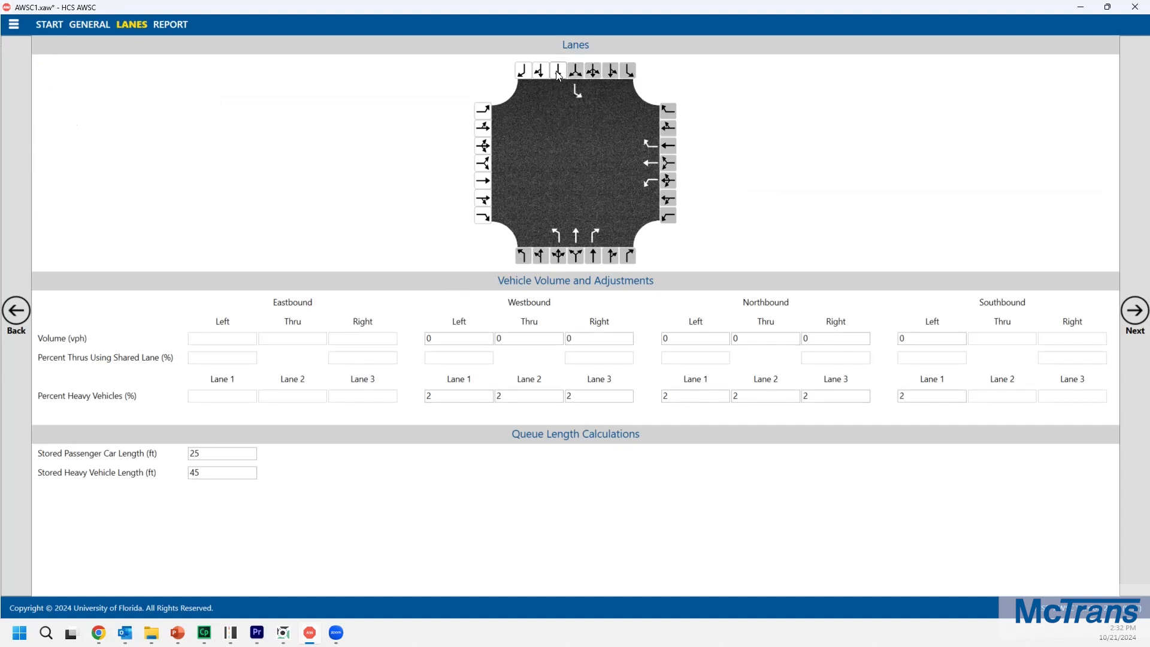
pyautogui.click(525, 71)
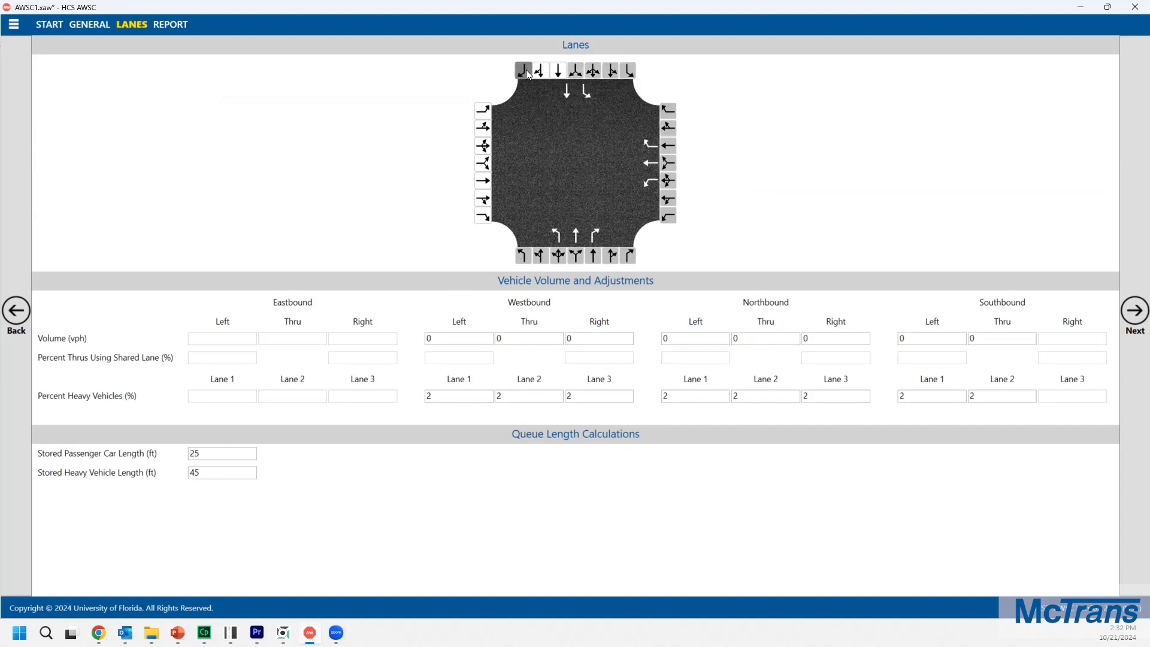
pyautogui.click(484, 111)
pyautogui.click(482, 181)
pyautogui.click(476, 216)
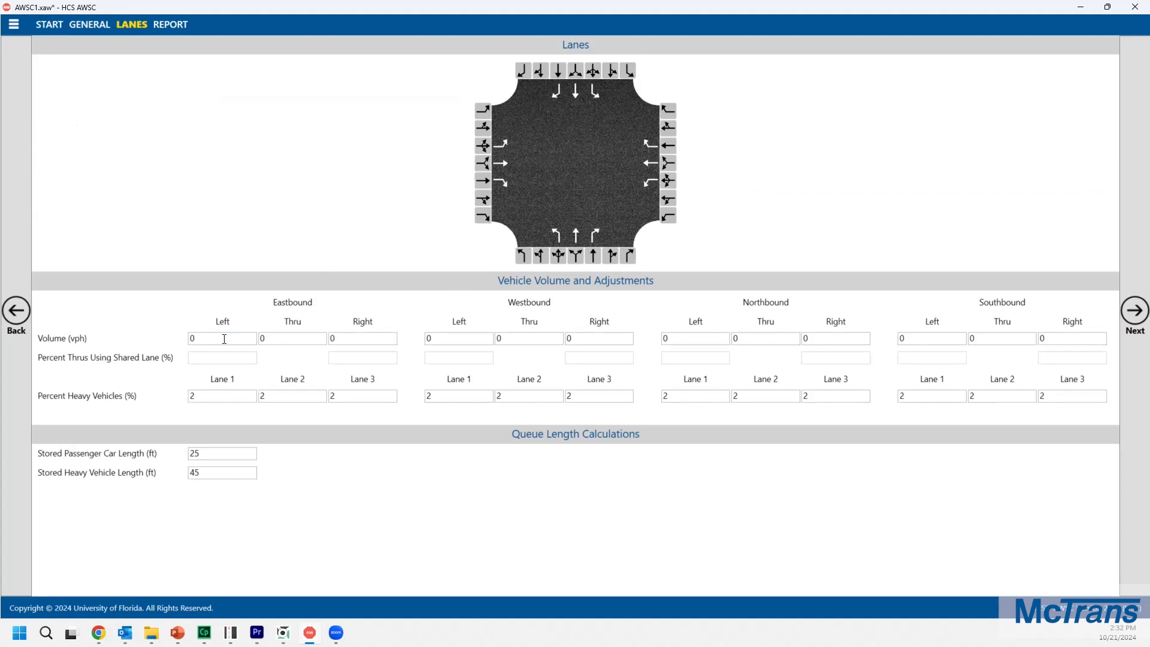
# Set the eastbound volumes to 39 left, 5 through and 484 right vph.
pyautogui.press('Tab')
pyautogui.write('39')
pyautogui.press('Tab')
pyautogui.write('5')
pyautogui.press('Tab')
pyautogui.write('484')
pyautogui.press('Tab')
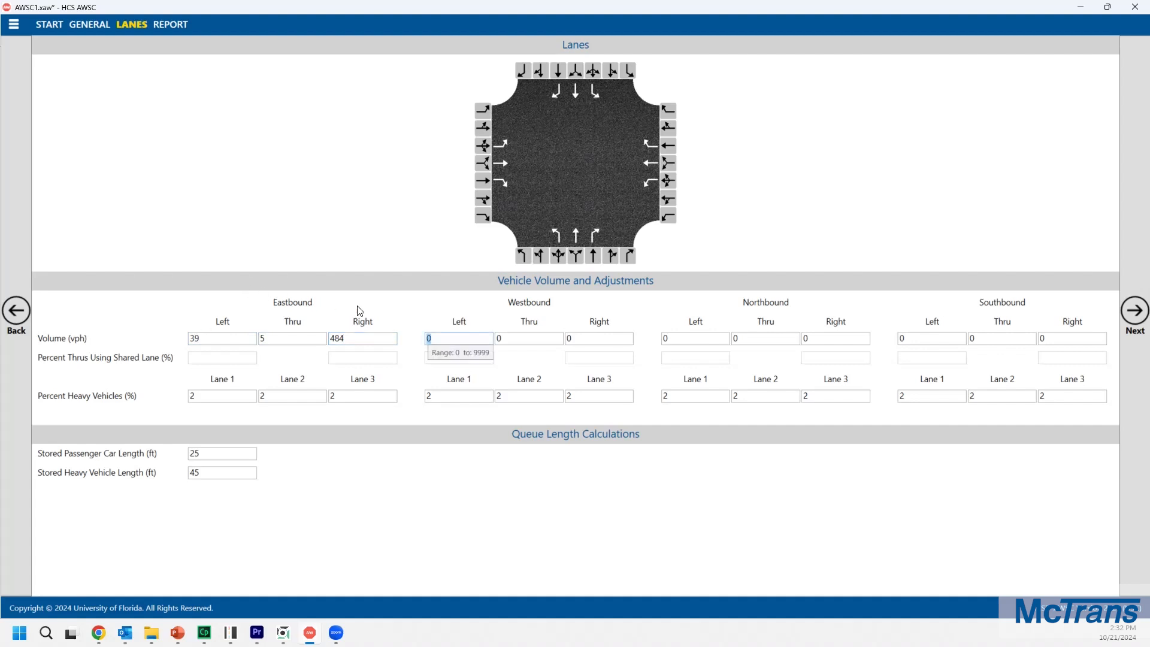
# Set the westbound volumes to 5 left, 45 through and 140 right vph.
pyautogui.write('5')
pyautogui.press('Tab')
pyautogui.write('4')
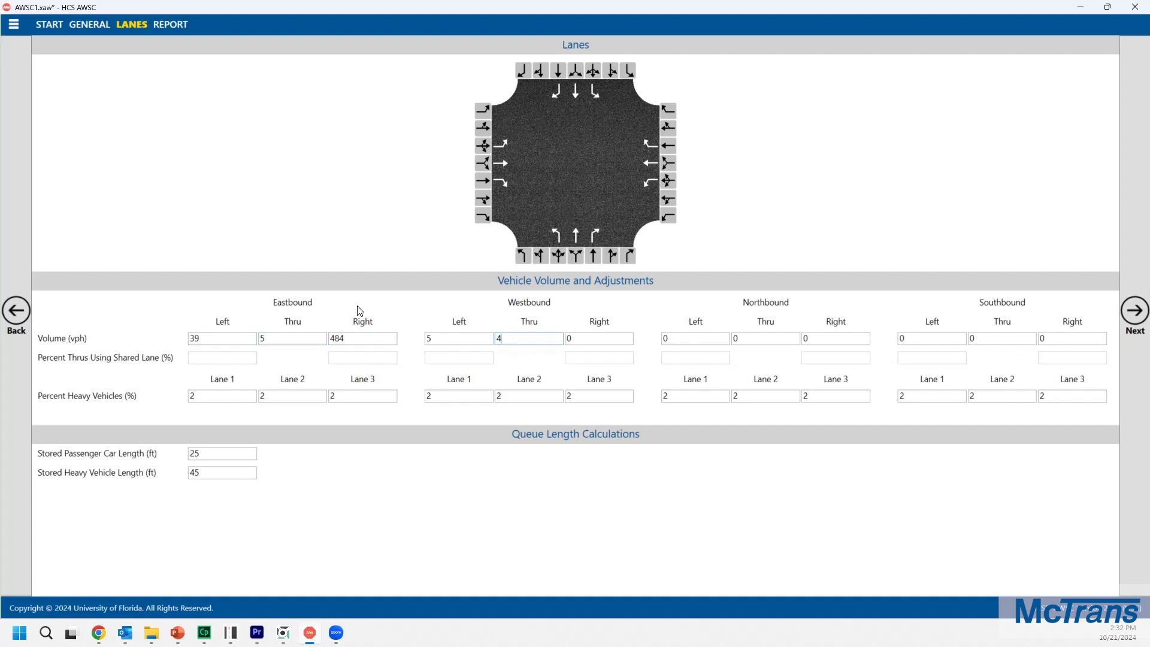
pyautogui.write('5')
pyautogui.press('Tab')
pyautogui.write('14')
# Set the northbound volumes to 289 left, 423 through and 5 right vph.
pyautogui.click(683, 334)
pyautogui.moveTo(683, 334); pyautogui.dragTo(627, 330)
pyautogui.write('289')
pyautogui.press('Tab')
pyautogui.write('4')
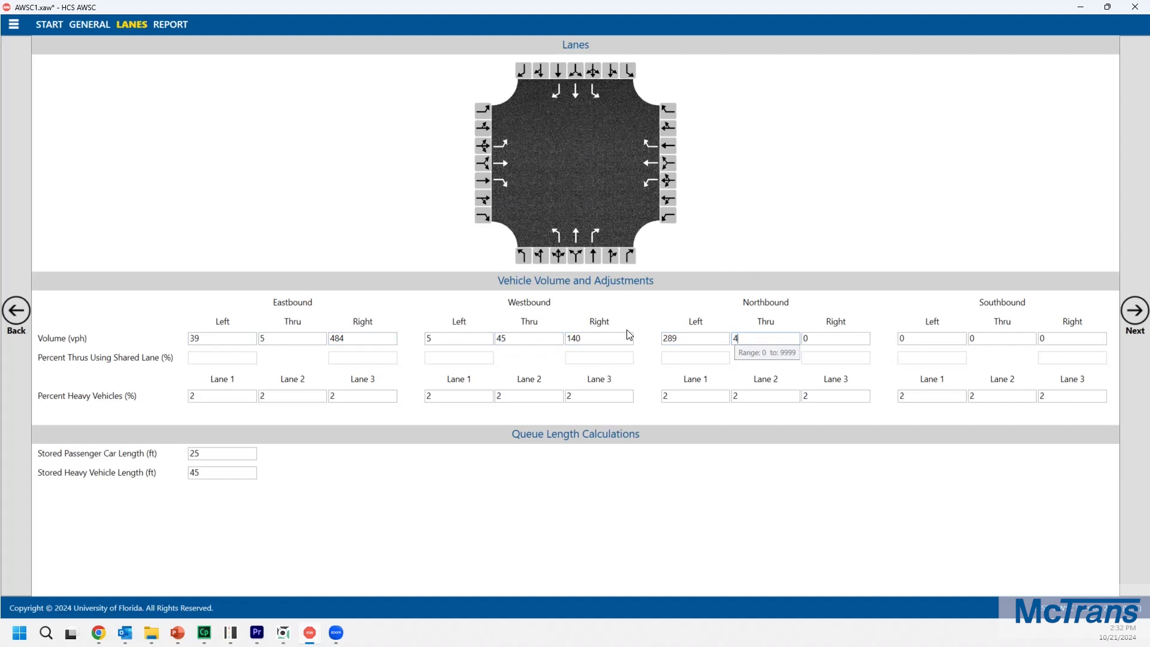
pyautogui.write('23')
pyautogui.press('Tab')
pyautogui.write('5')
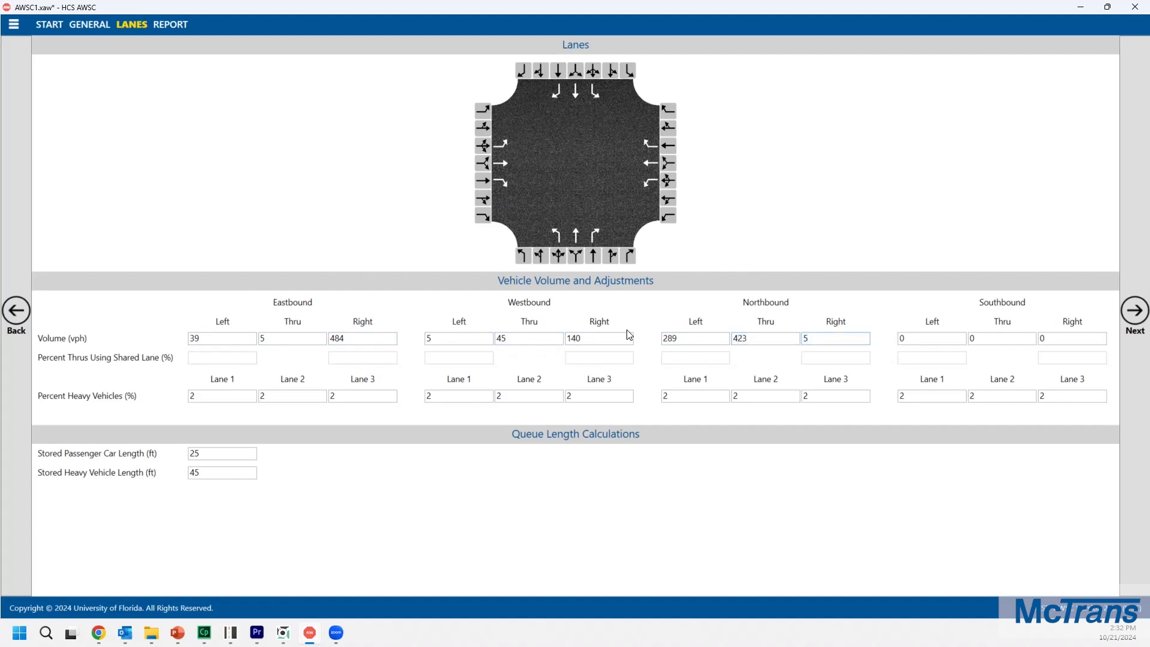
# Set the southbound volumes to 24 left, 471 through and 5 right vph.
pyautogui.click(901, 338)
pyautogui.write('24')
pyautogui.press('Tab')
pyautogui.write('471')
pyautogui.press('Tab')
pyautogui.write('5')
# Set the percent heavy vehicles to 0 for lanes 1 and 2 of the eastbound and westbound approaches.
pyautogui.click(197, 395)
pyautogui.write('0')
pyautogui.press('Tab')
pyautogui.write('0')
pyautogui.press('Tab')
pyautogui.write('0')
pyautogui.press('Tab')
pyautogui.write('0')
pyautogui.press('Tab')
pyautogui.write('0')
pyautogui.press('Tab')
pyautogui.press('Tab')
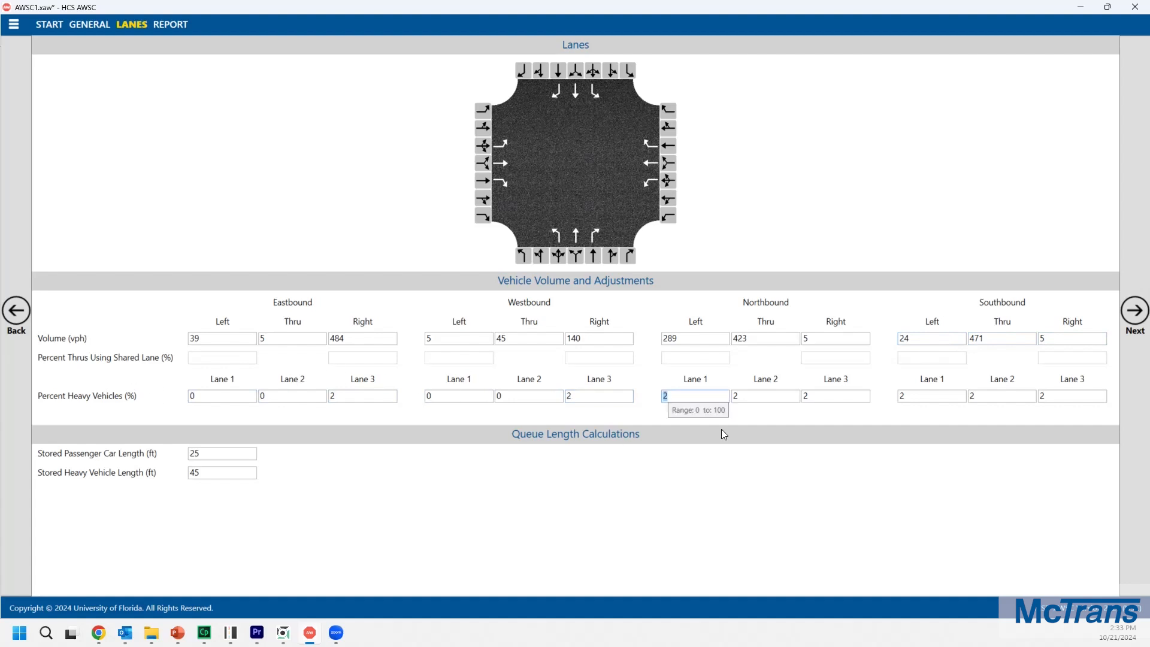
pyautogui.click(773, 399)
pyautogui.click(830, 397)
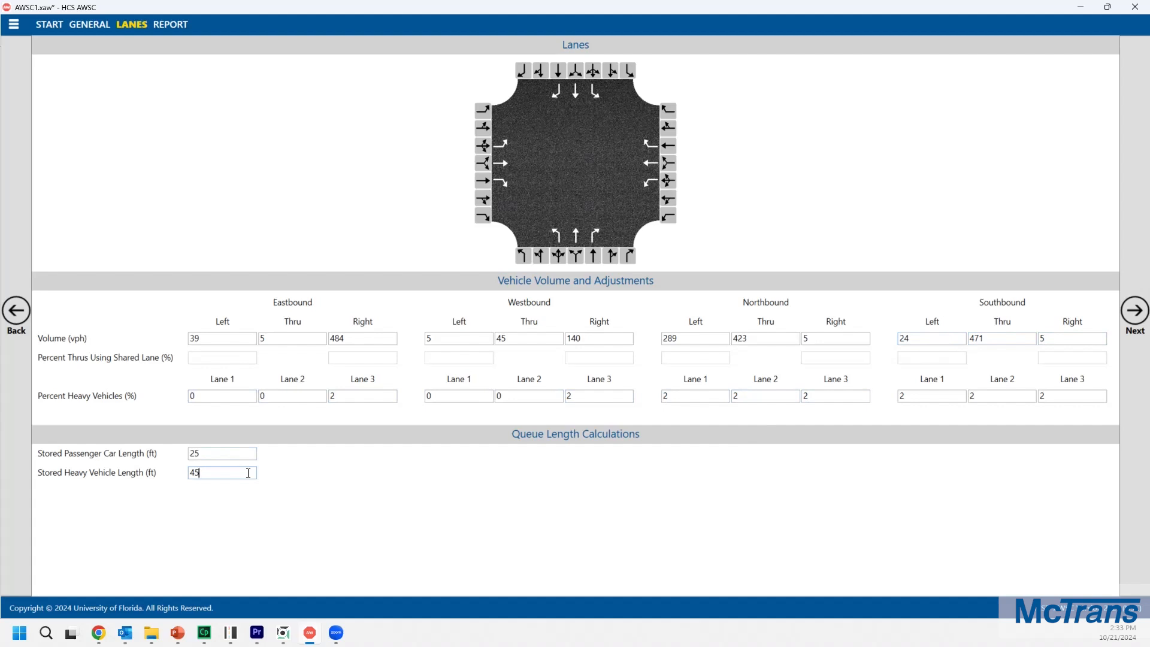
pyautogui.click(246, 473)
# Open the All-Way Stop Control report and review it down to the Capacity, Delay and Level of Service section.
pyautogui.click(178, 26)
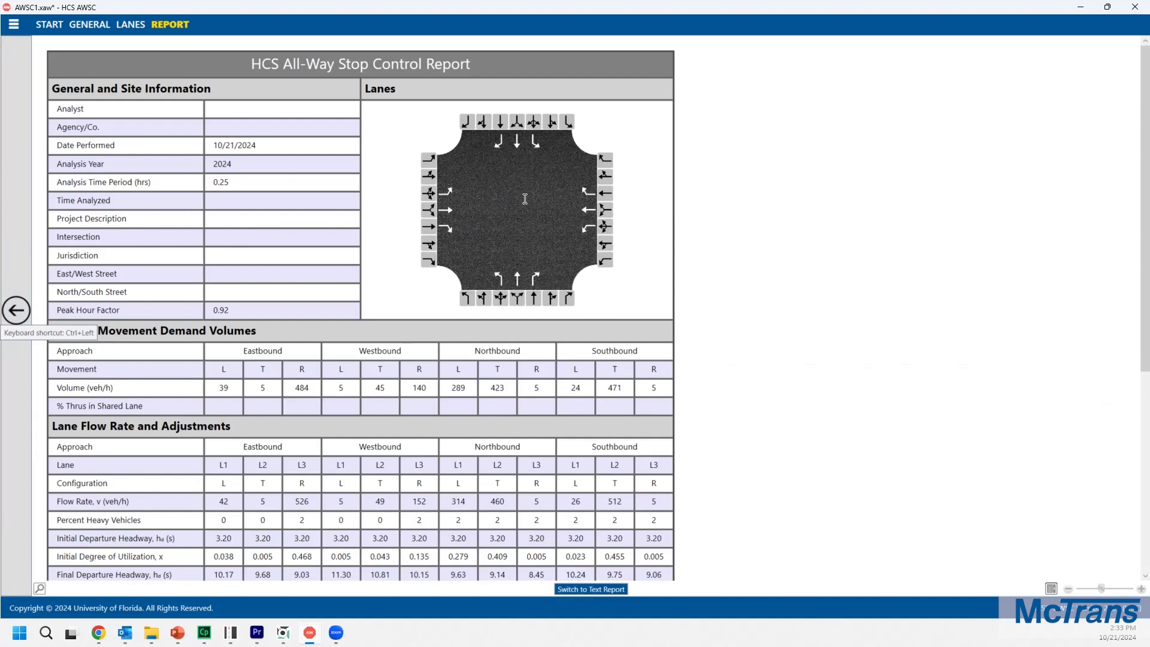
pyautogui.scroll(-1, 550, 339)
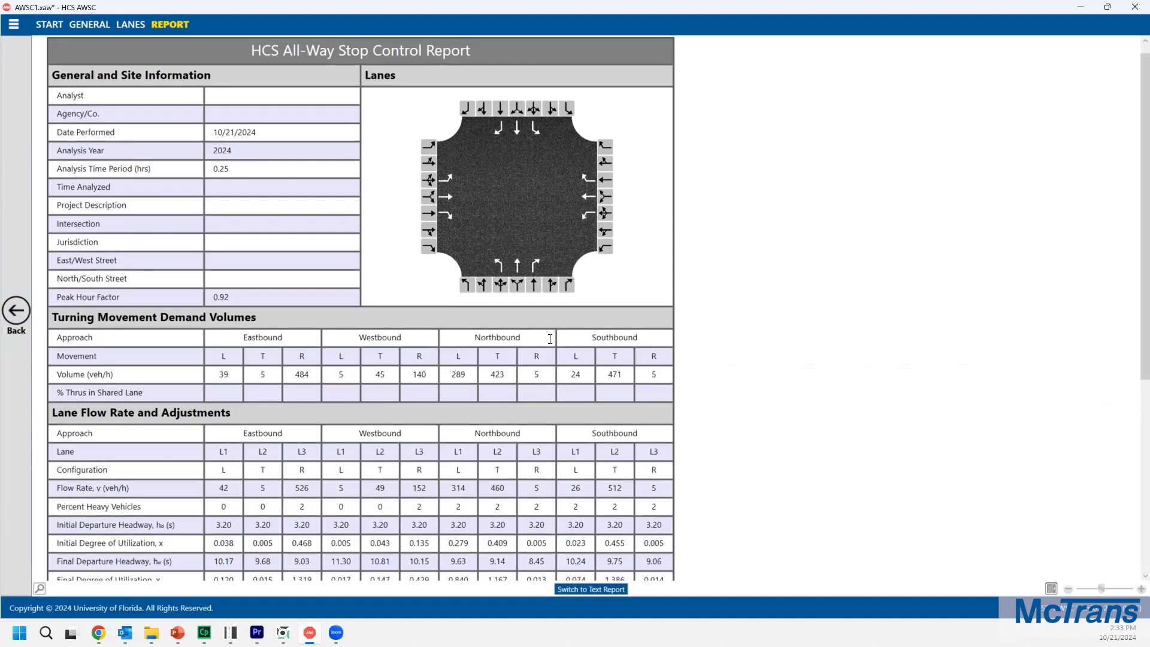
pyautogui.scroll(-4, 539, 298)
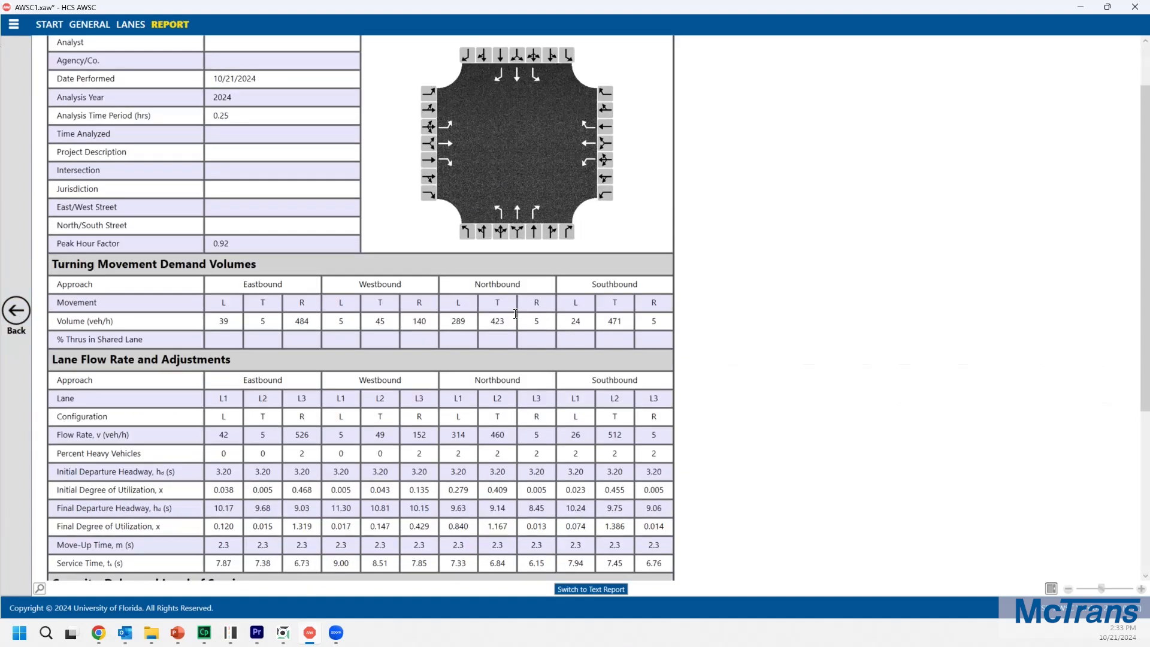
pyautogui.scroll(-3, 512, 313)
pyautogui.scroll(-7, 510, 314)
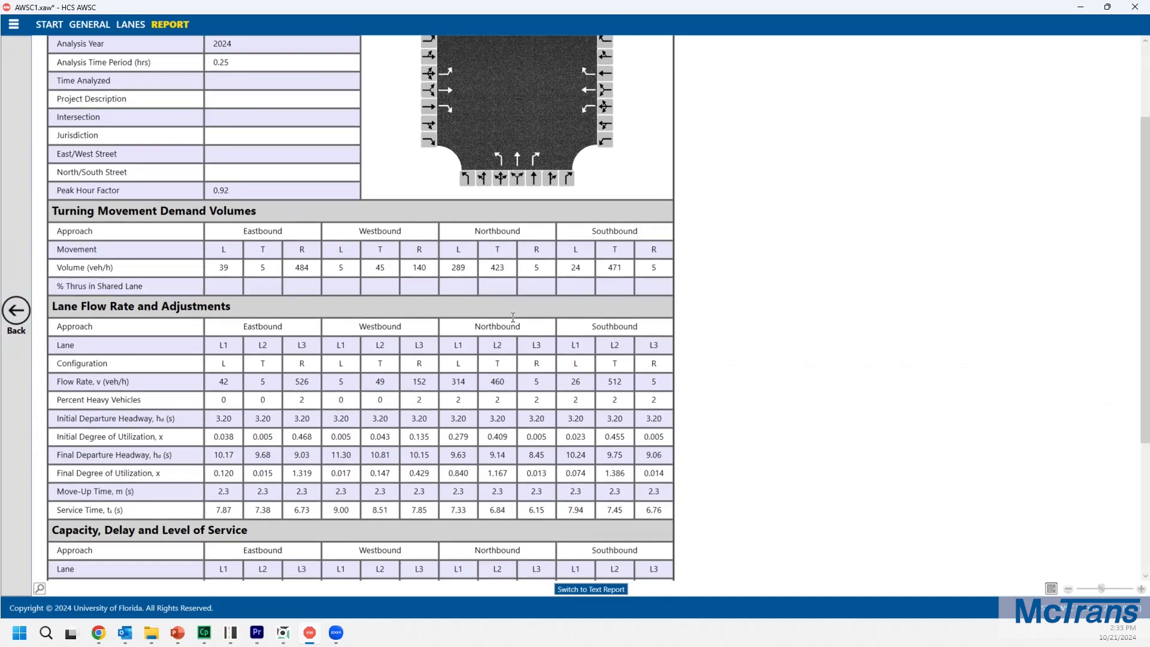
pyautogui.scroll(-10, 513, 318)
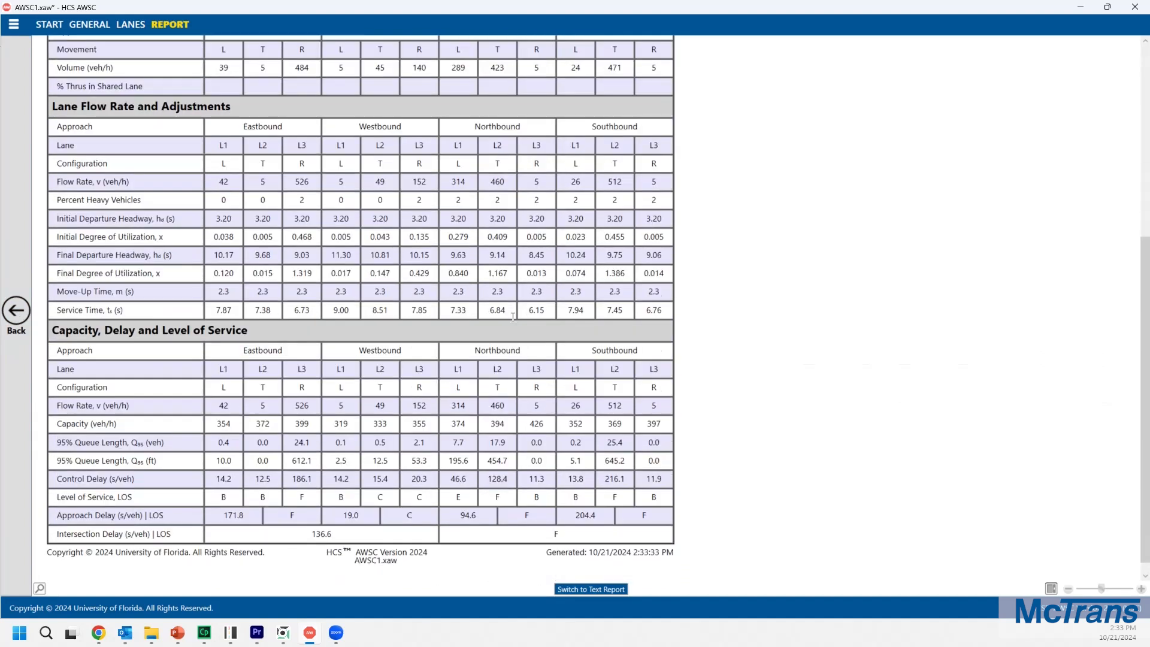
# Enlarge the report and highlight the intersection delay value and the row of approach delays and LOS.
pyautogui.scroll(1, 565, 441)
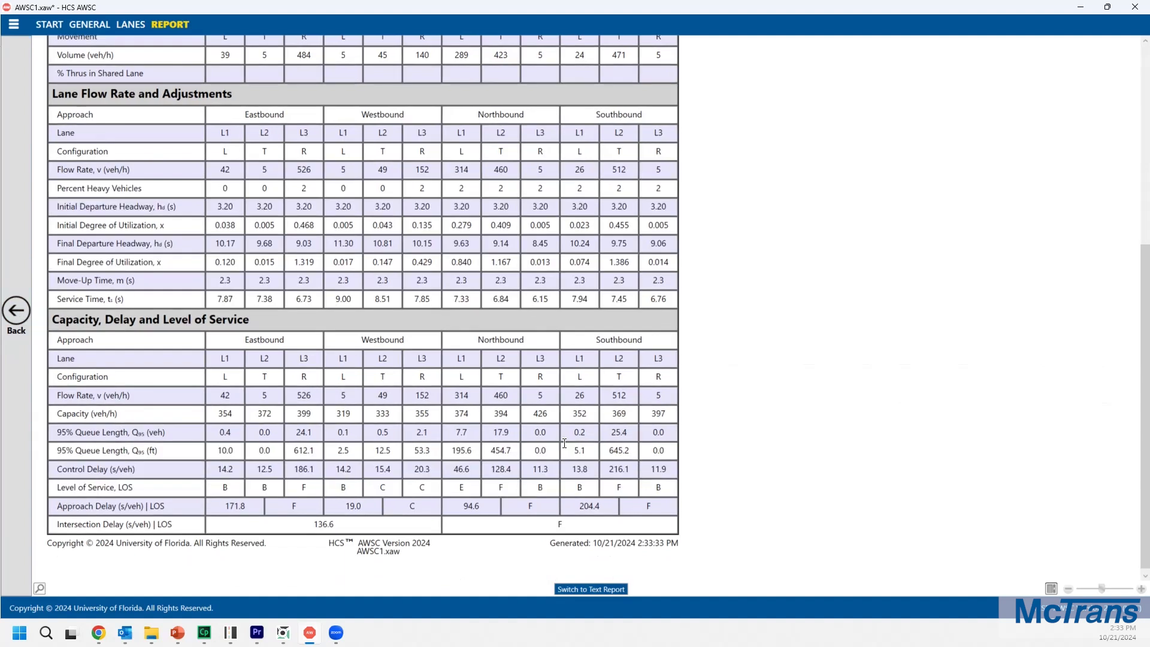
pyautogui.scroll(2, 848, 363)
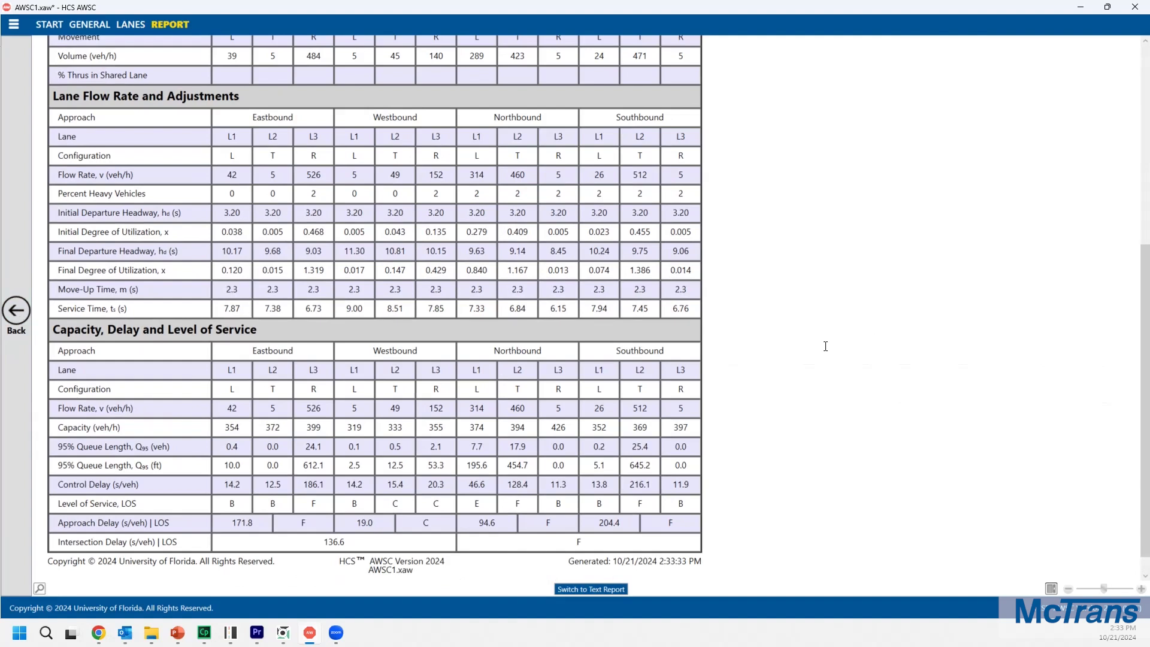
pyautogui.doubleClick(330, 542)
pyautogui.moveTo(250, 523); pyautogui.dragTo(726, 441)
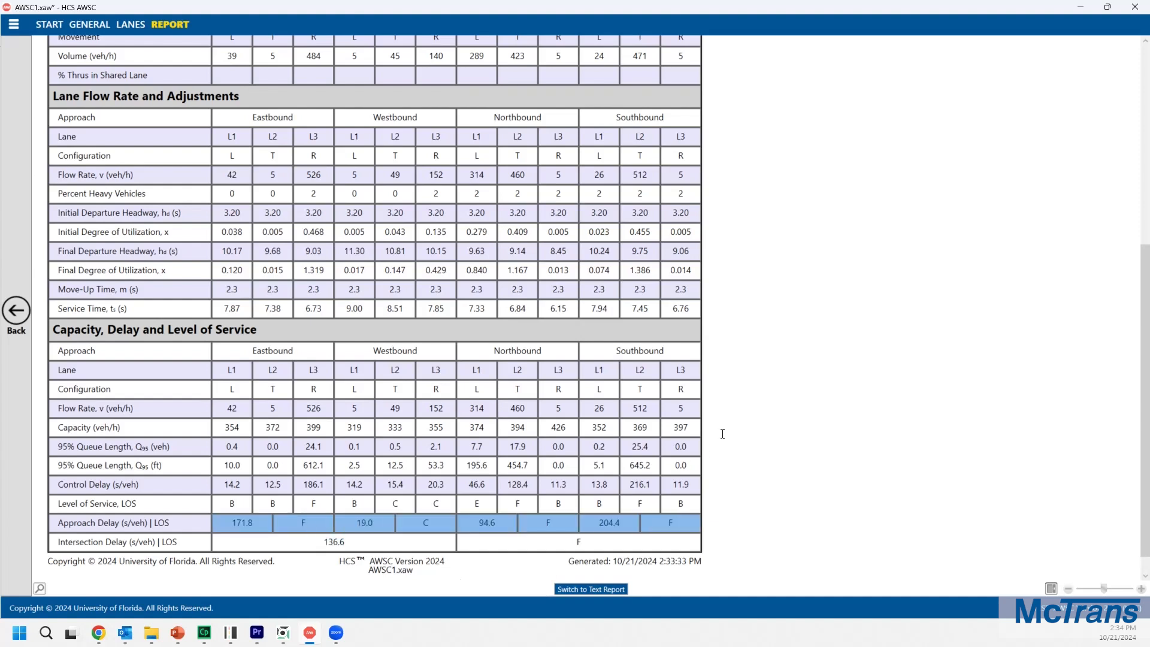